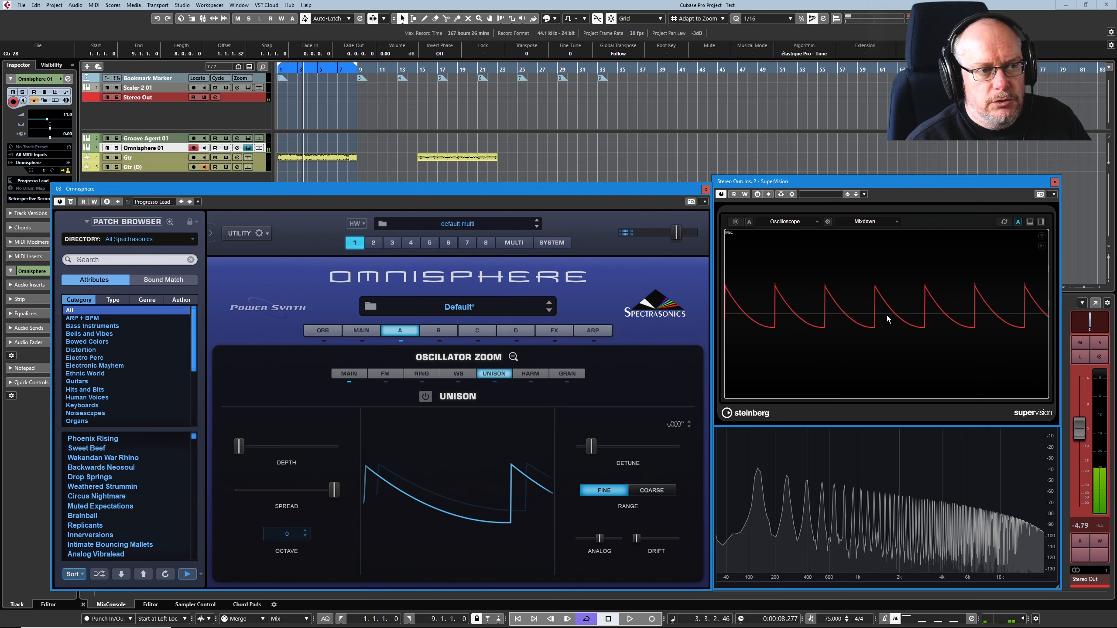
- Turn on Unison for layer A's oscillator and set its detune, spread and analog amounts to zero
click(425, 396)
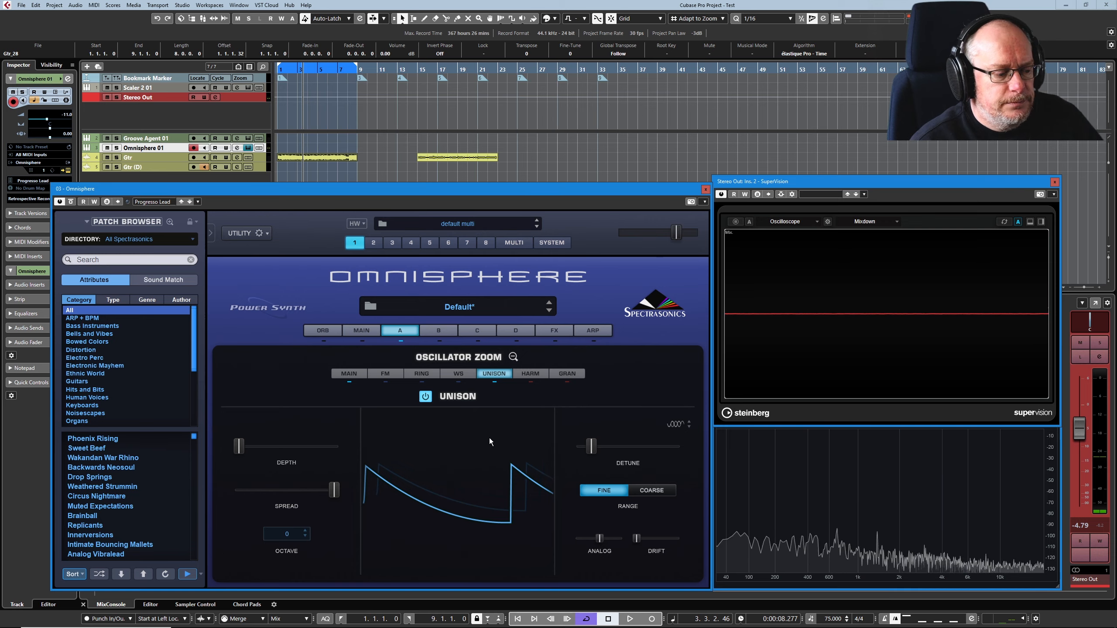
drag(595, 449, 566, 447)
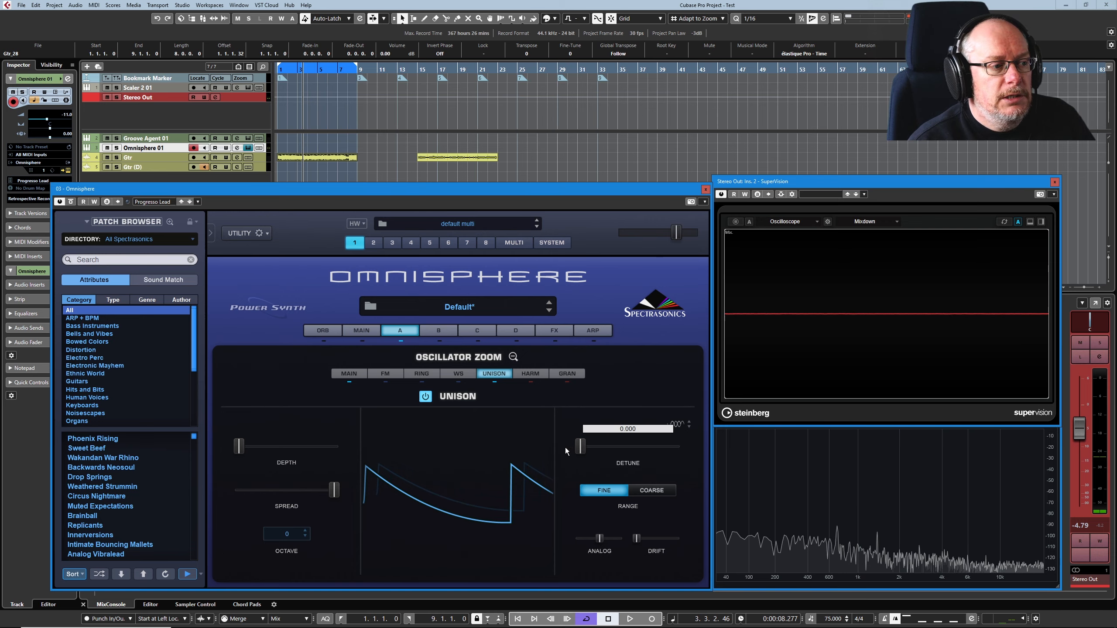
drag(334, 489, 239, 490)
drag(597, 545, 466, 530)
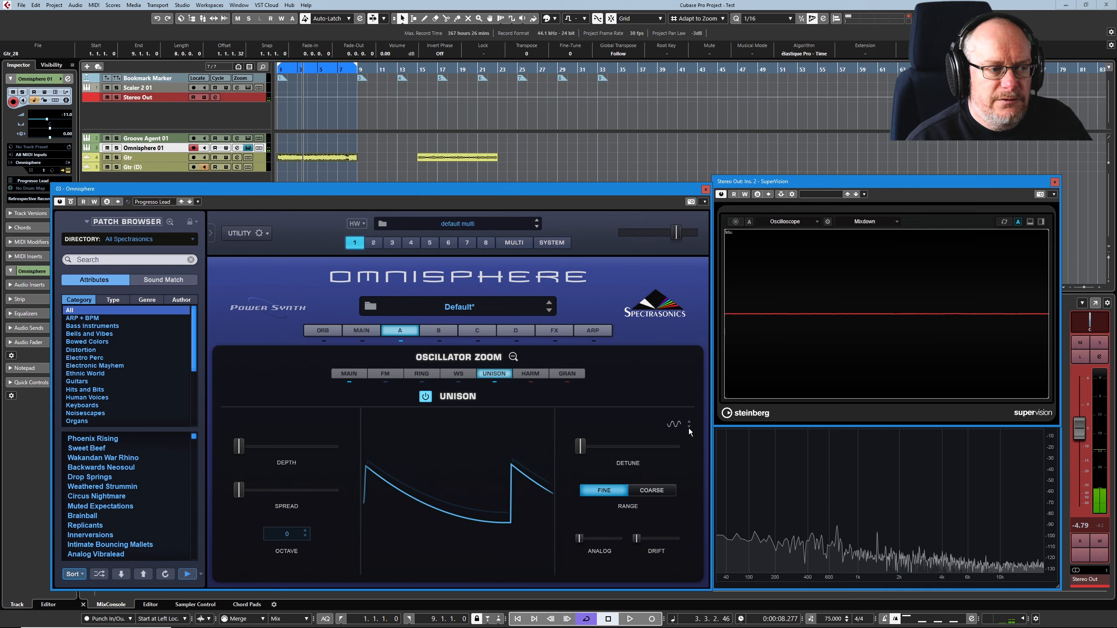
- Cycle through the unison voice modes to compare them, finishing on the mode with the most voices
click(689, 426)
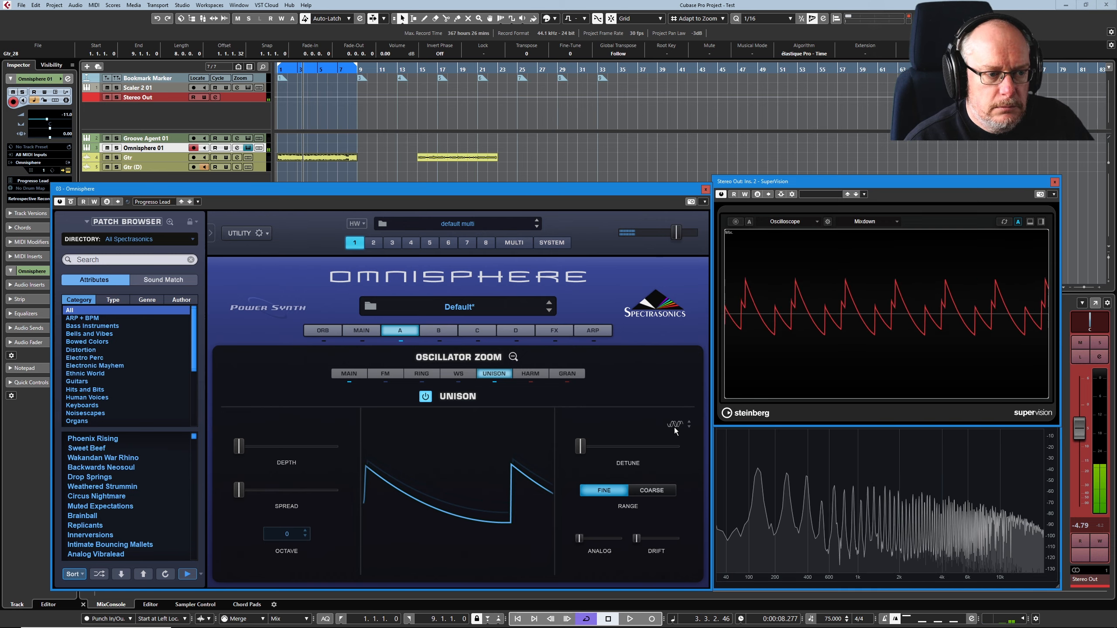
click(689, 427)
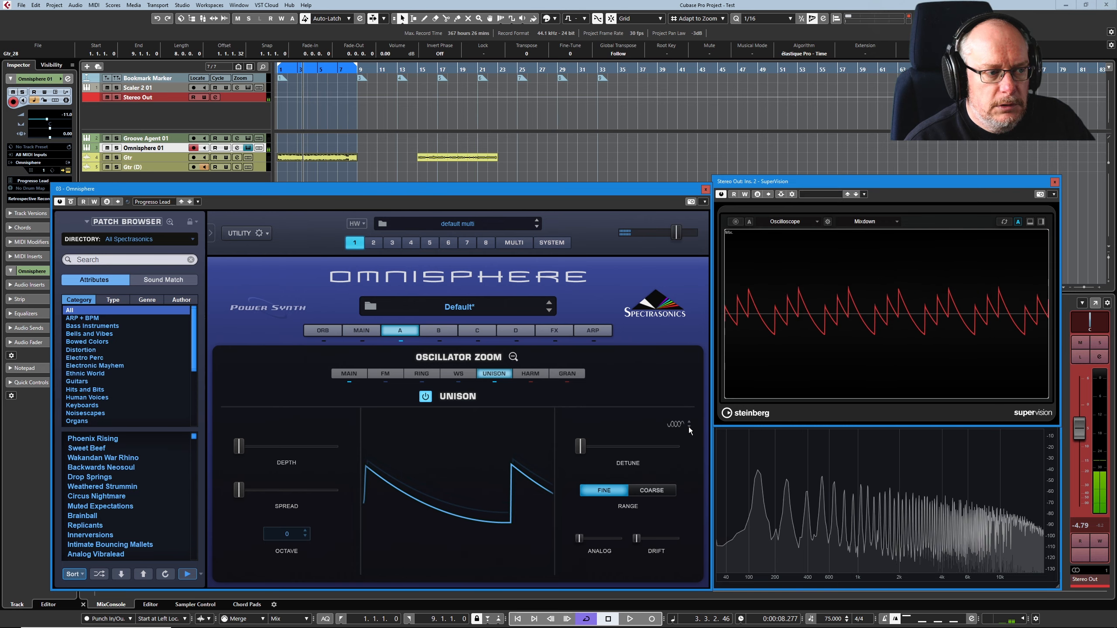
click(689, 426)
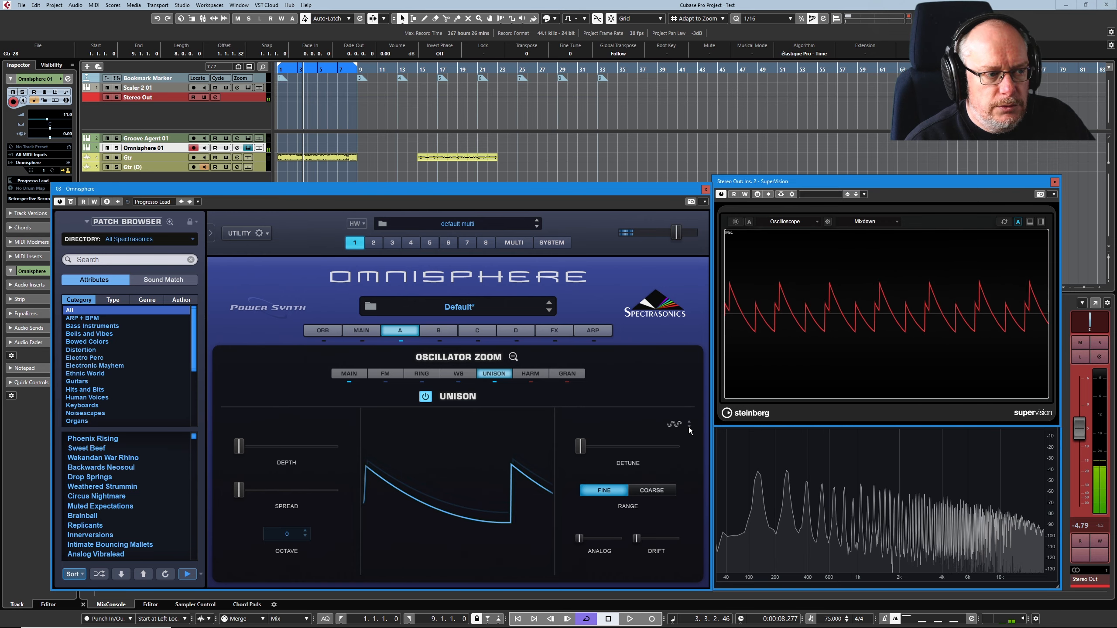
click(688, 427)
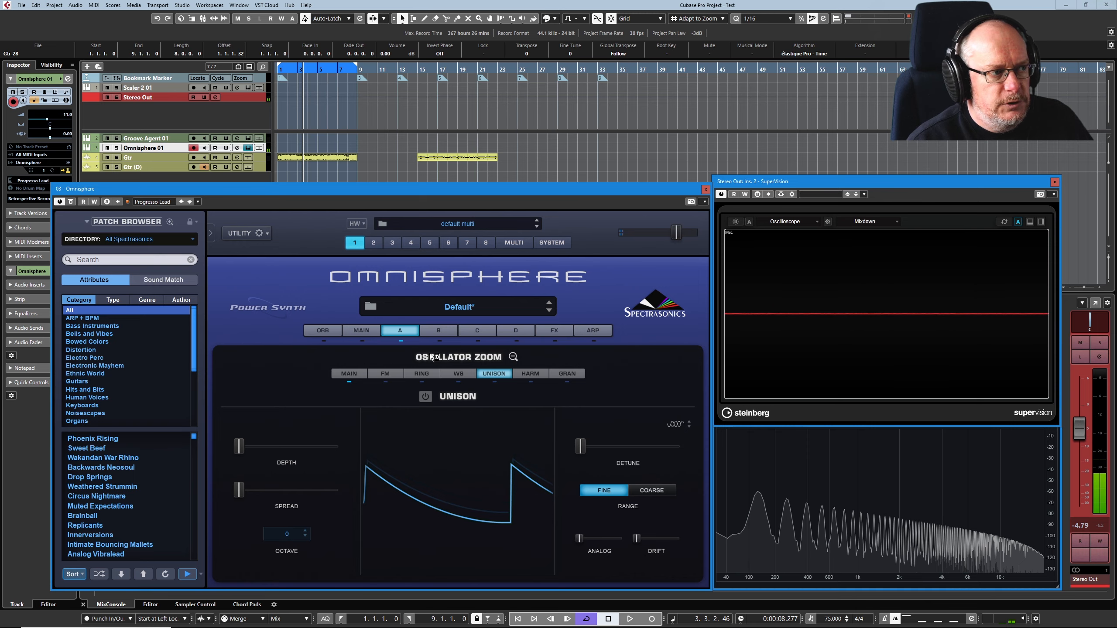
- Turn Unison back on and raise its depth gradually from zero to slightly below halfway
click(426, 397)
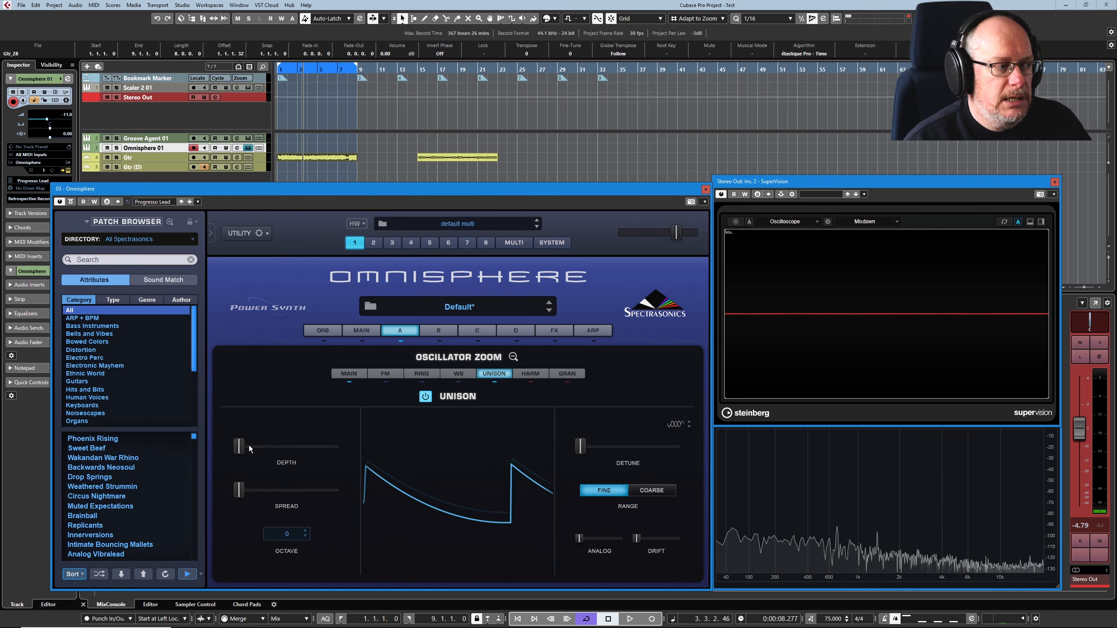
mouse_move(239, 446)
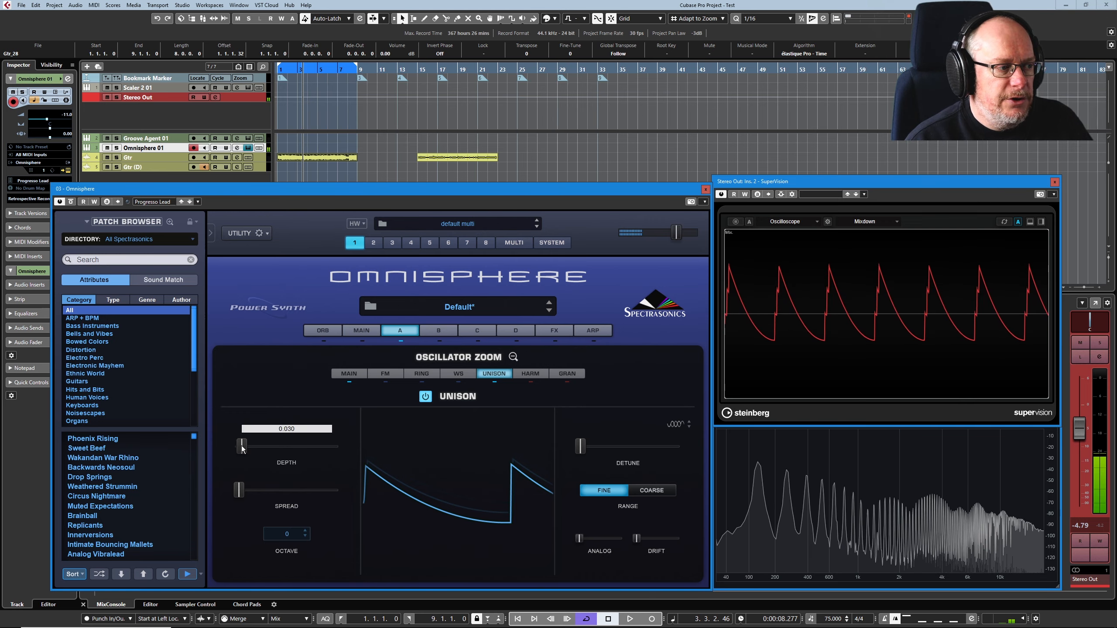
drag(238, 446, 281, 448)
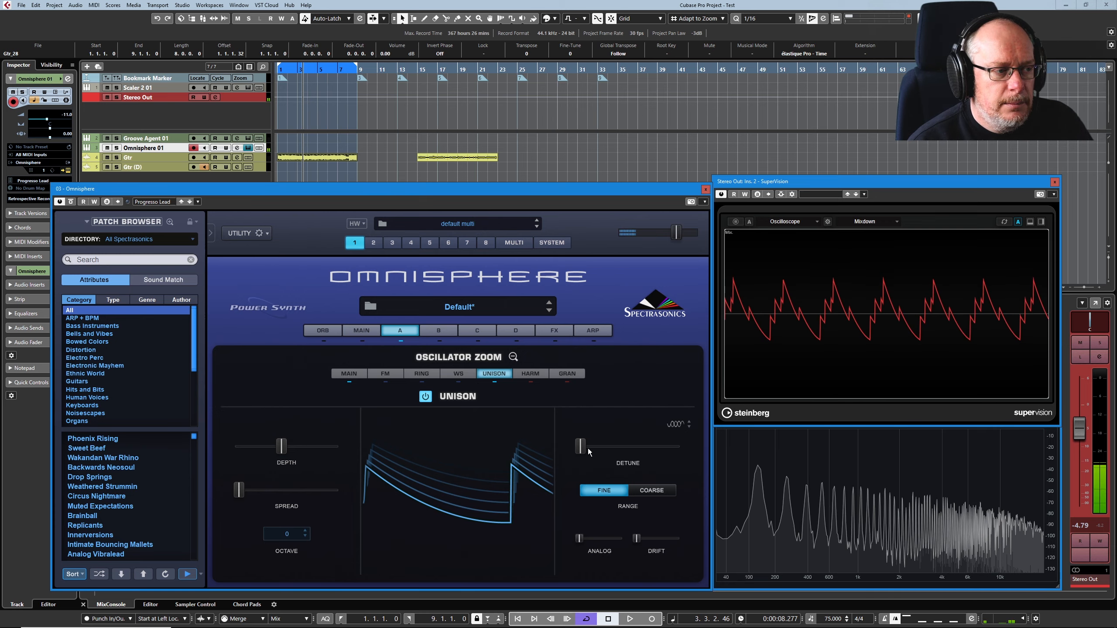
- Try several unison detune amounts in the Fine range, including 0.238, compare the Coarse range, and return detune to zero
drag(580, 447, 582, 456)
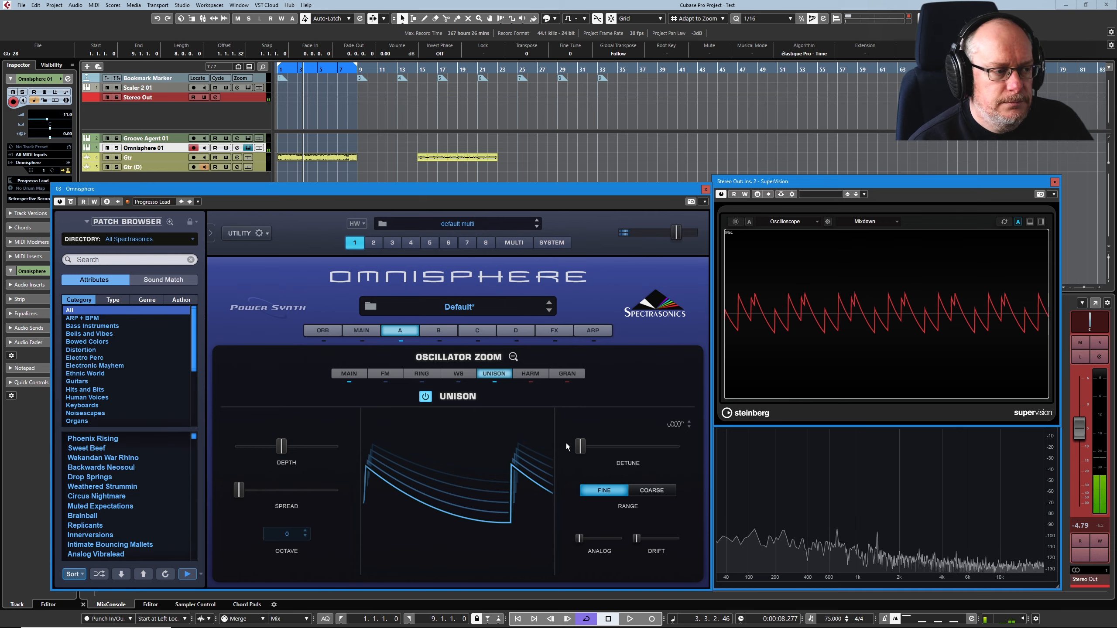
drag(581, 452, 580, 453)
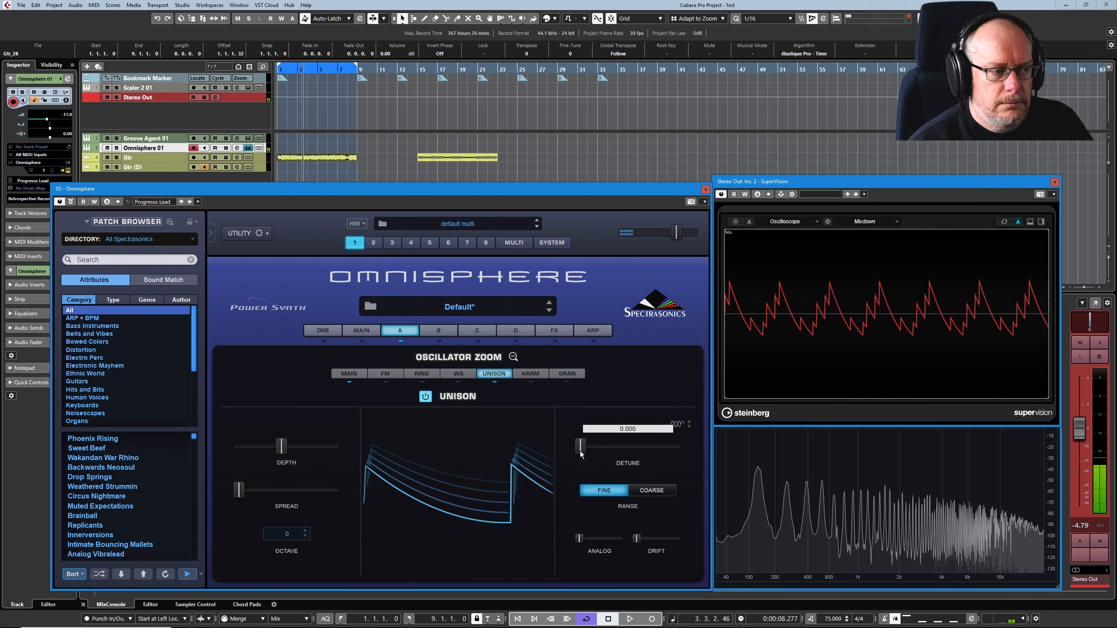
drag(583, 454, 603, 452)
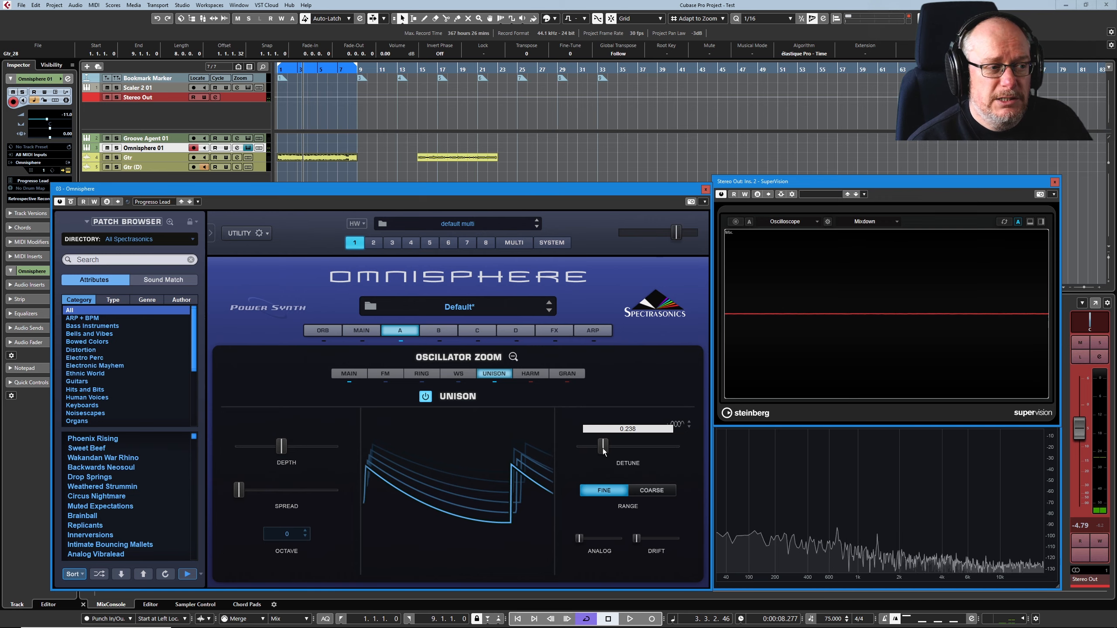
drag(604, 451, 623, 448)
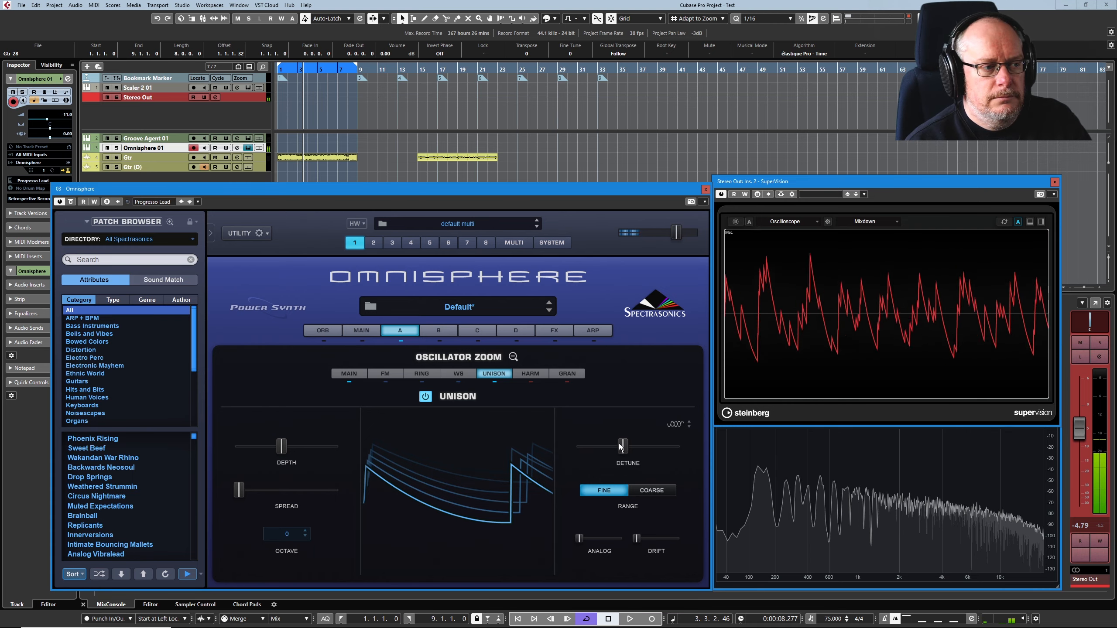
drag(623, 446, 590, 448)
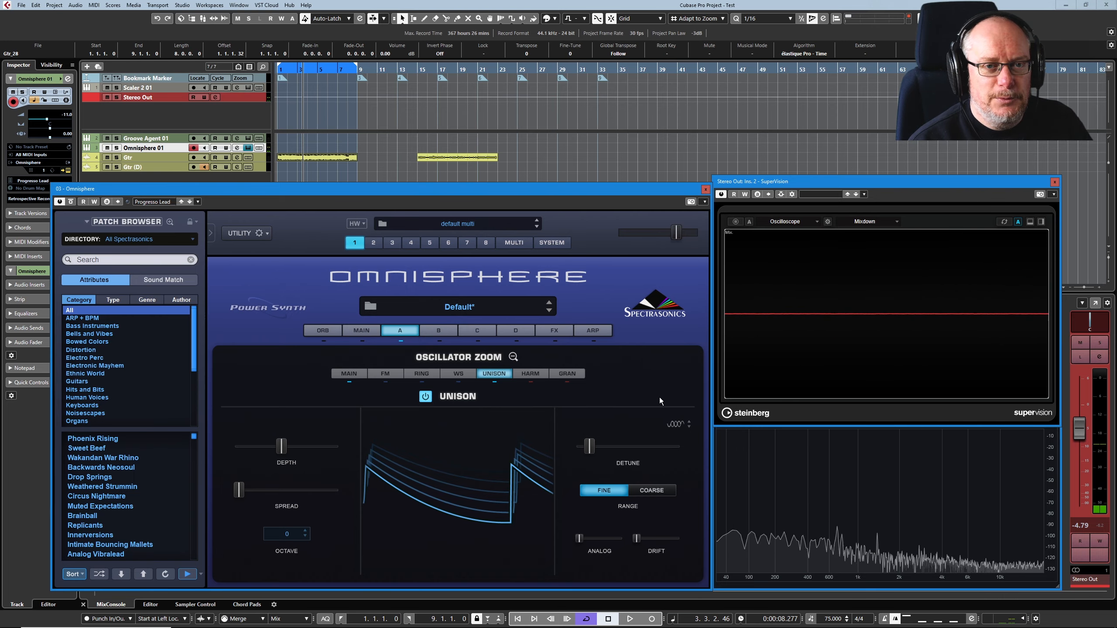
click(660, 492)
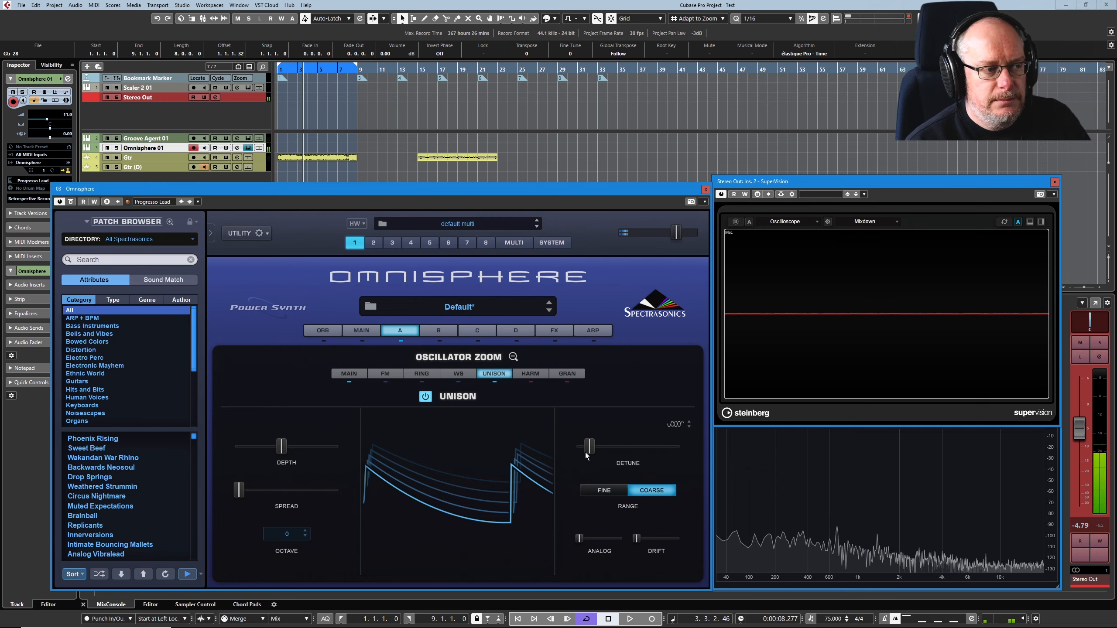
drag(590, 449, 545, 453)
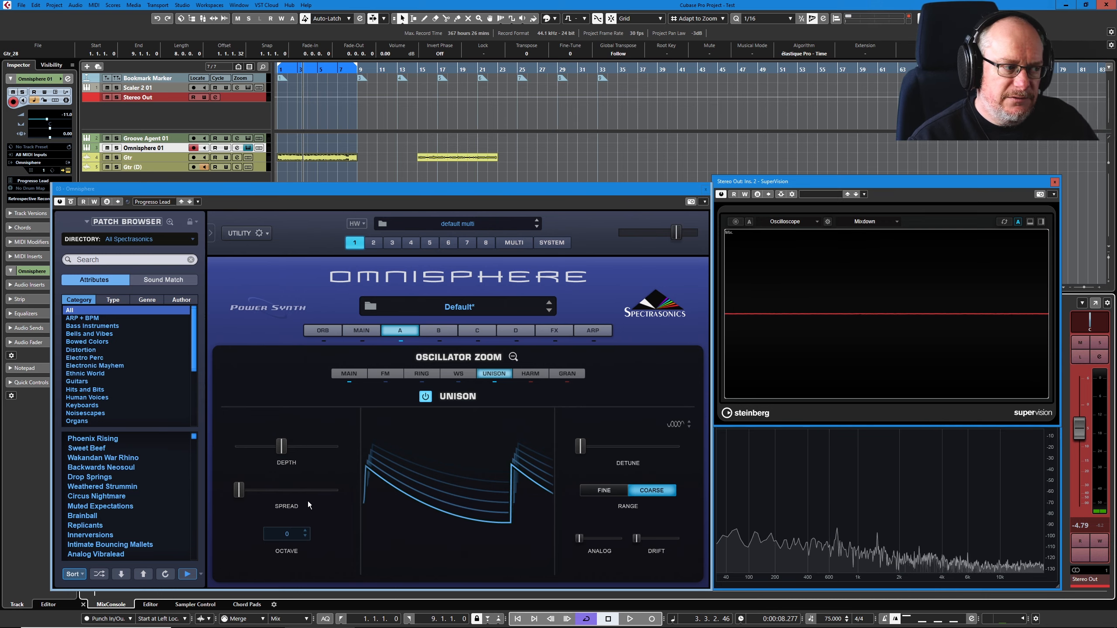
- Raise the unison spread to nearly its maximum and increase the depth to slightly past halfway
click(240, 494)
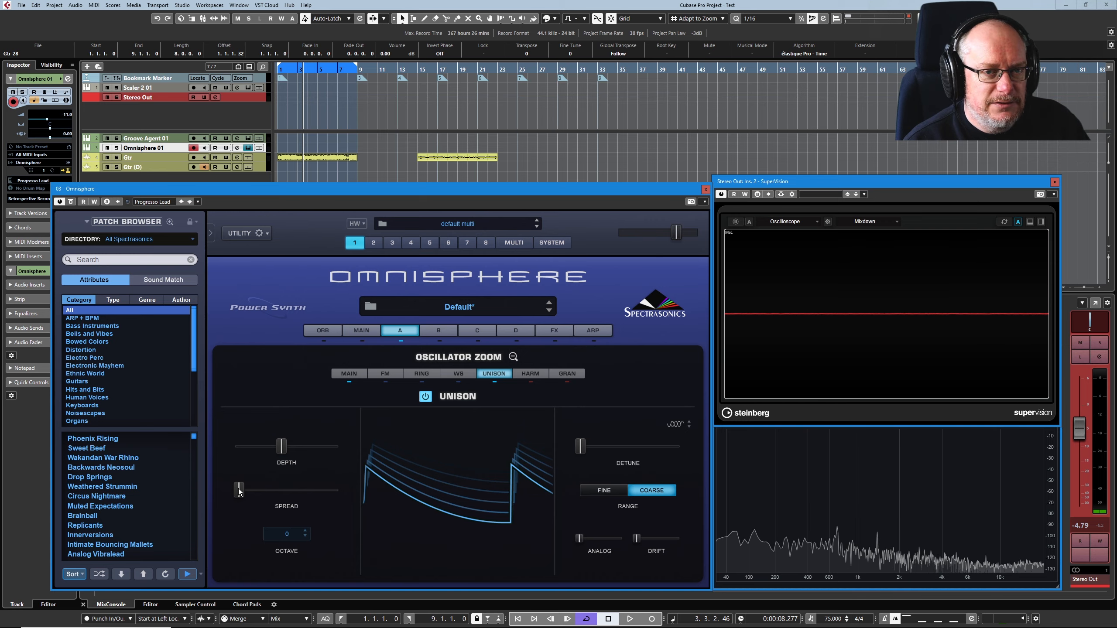
drag(239, 491, 332, 501)
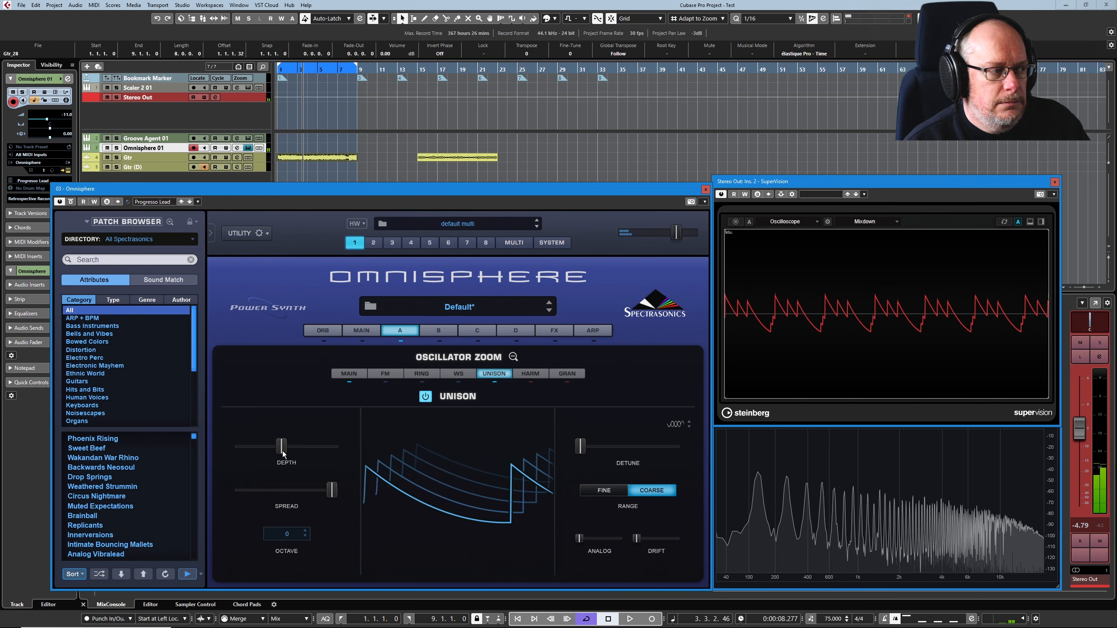
drag(283, 454, 297, 452)
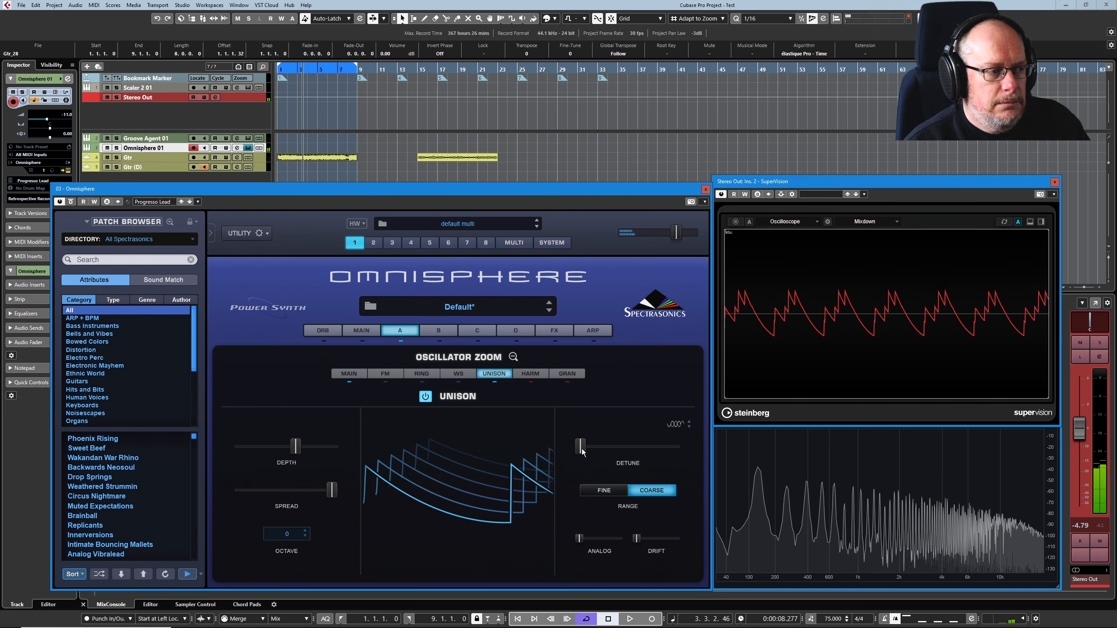
- Set a slight unison detune of about 0.09 in the Fine range and raise the depth to about four-fifths
drag(582, 452, 590, 453)
click(606, 491)
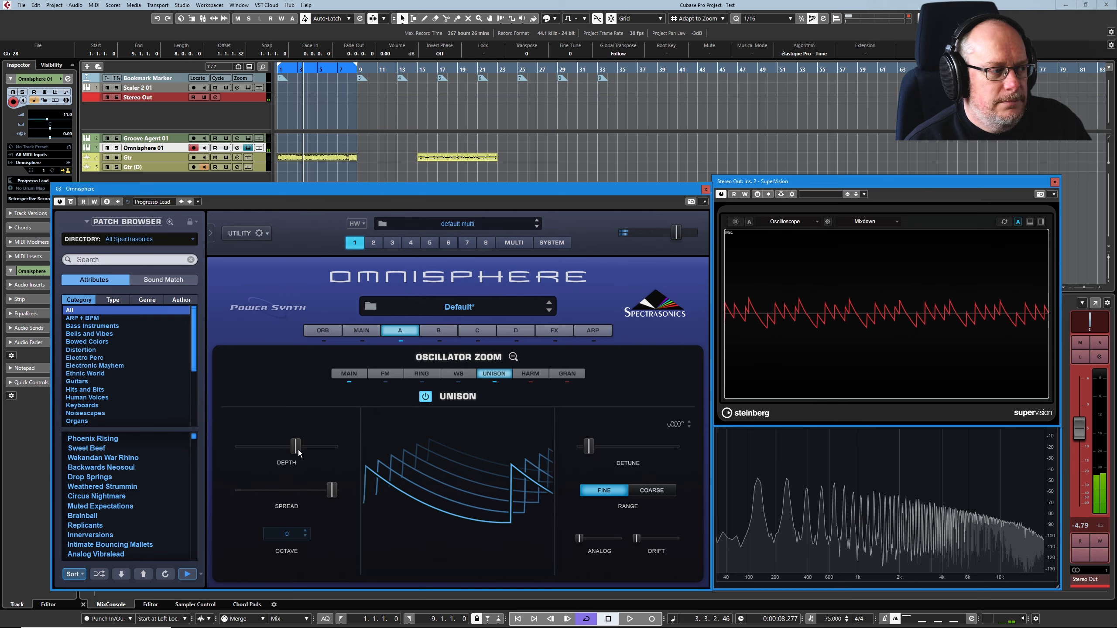
drag(298, 450, 308, 449)
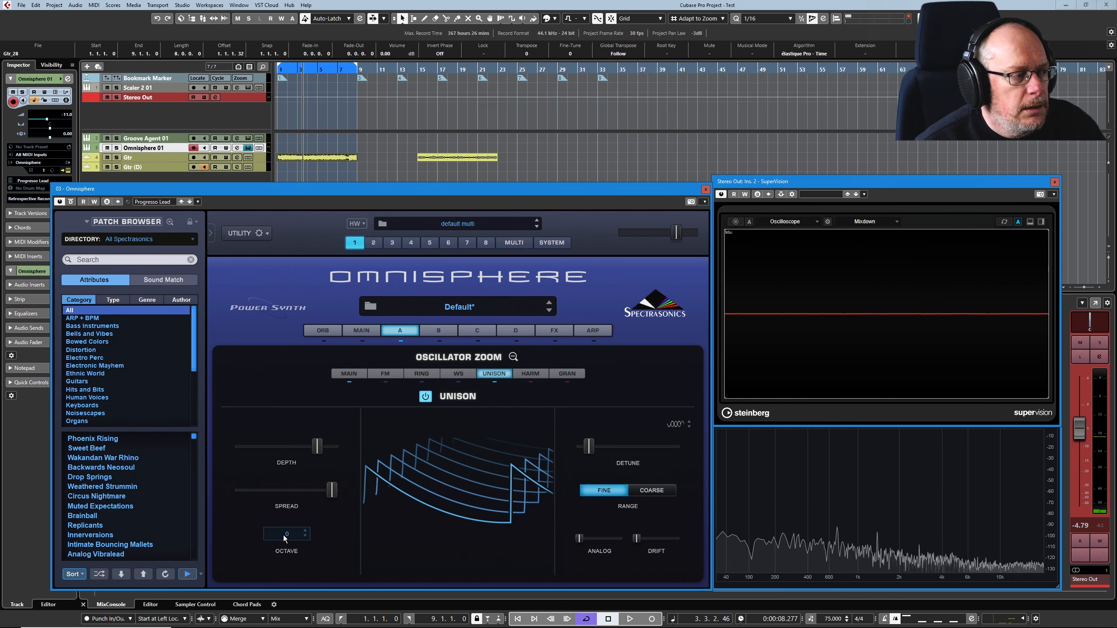
- Try the unison octave at +1 and +2, settle on +1, and fine-tune the slight detune amount
click(306, 532)
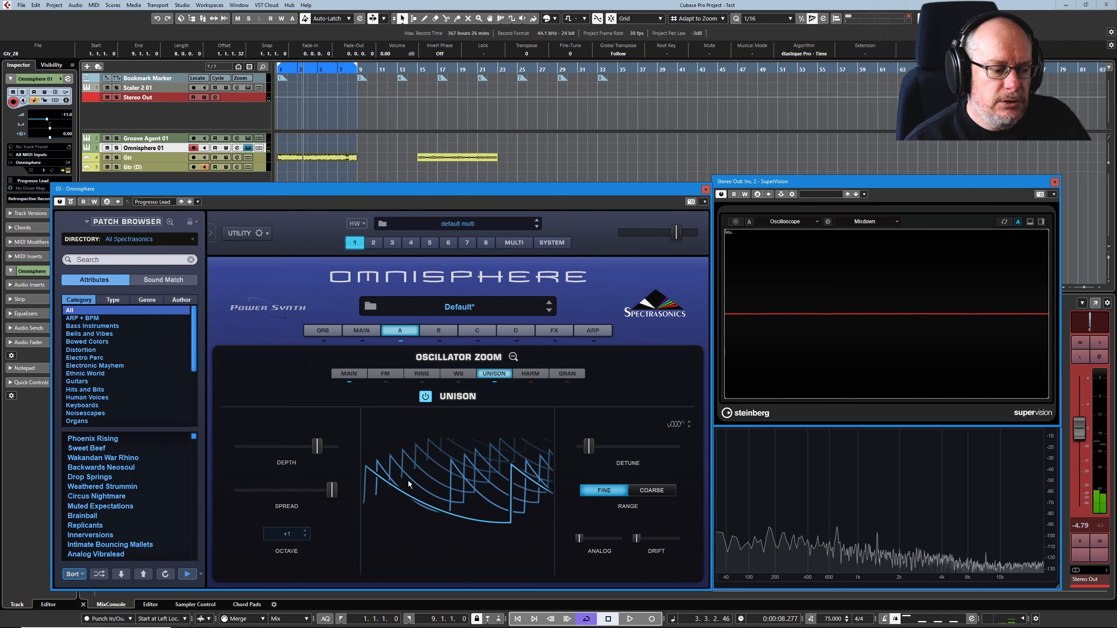
click(305, 531)
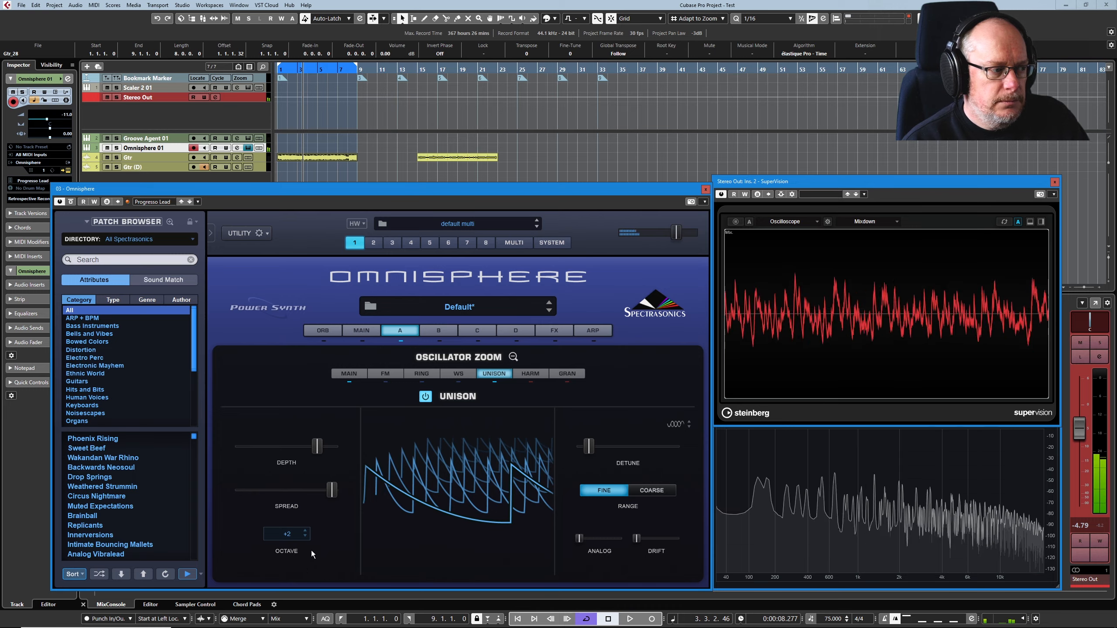
click(306, 536)
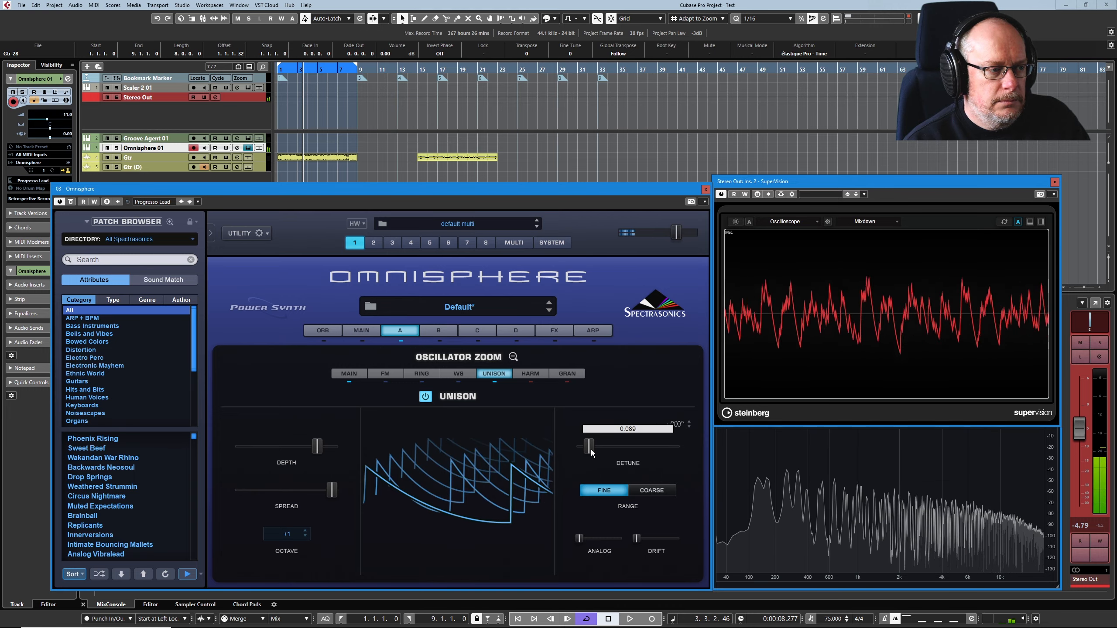
drag(588, 447, 591, 453)
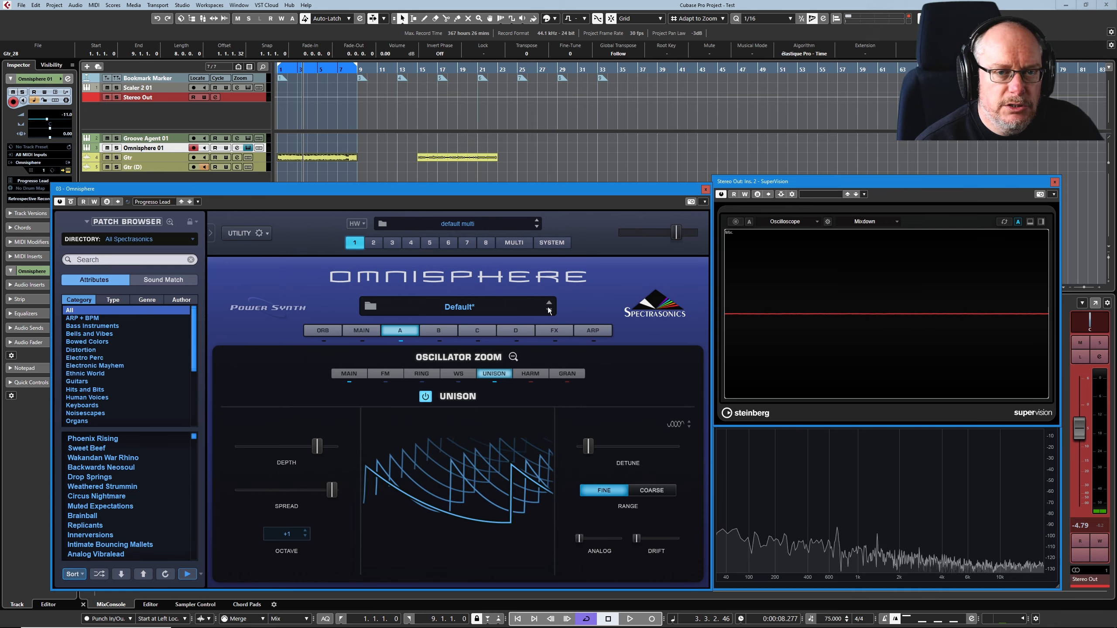
- Raise the unison analog amount, return to the layer A overview, and set the oscillator's Analog knob to 0.520
drag(580, 543, 618, 539)
click(513, 356)
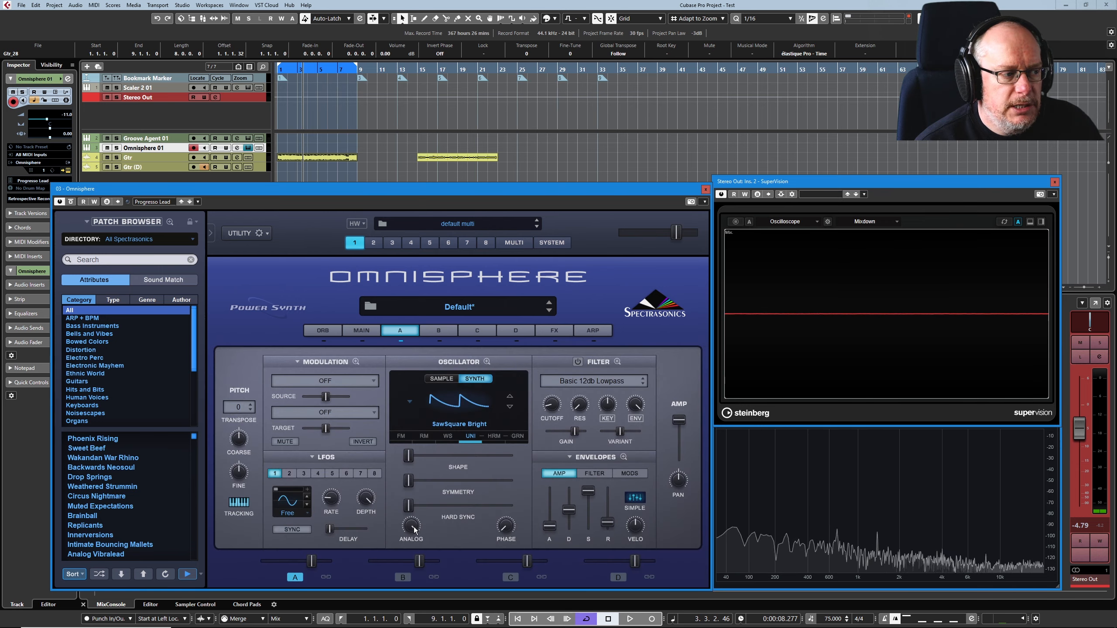
drag(412, 528, 415, 536)
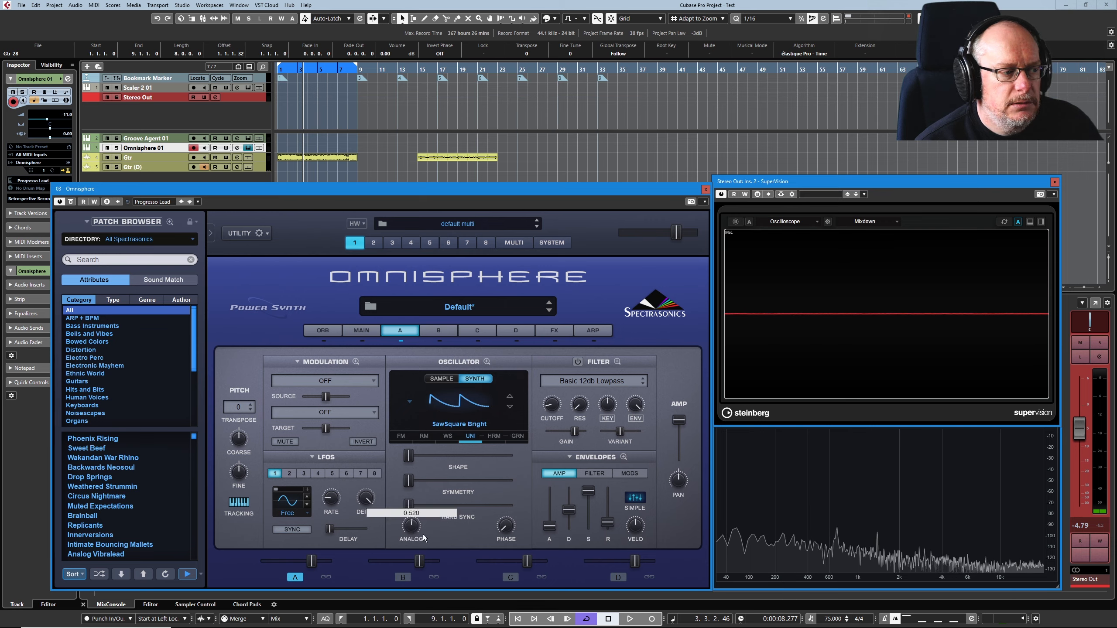
- Reopen the unison settings, lower the analog amount, and raise the drift to about halfway
click(470, 437)
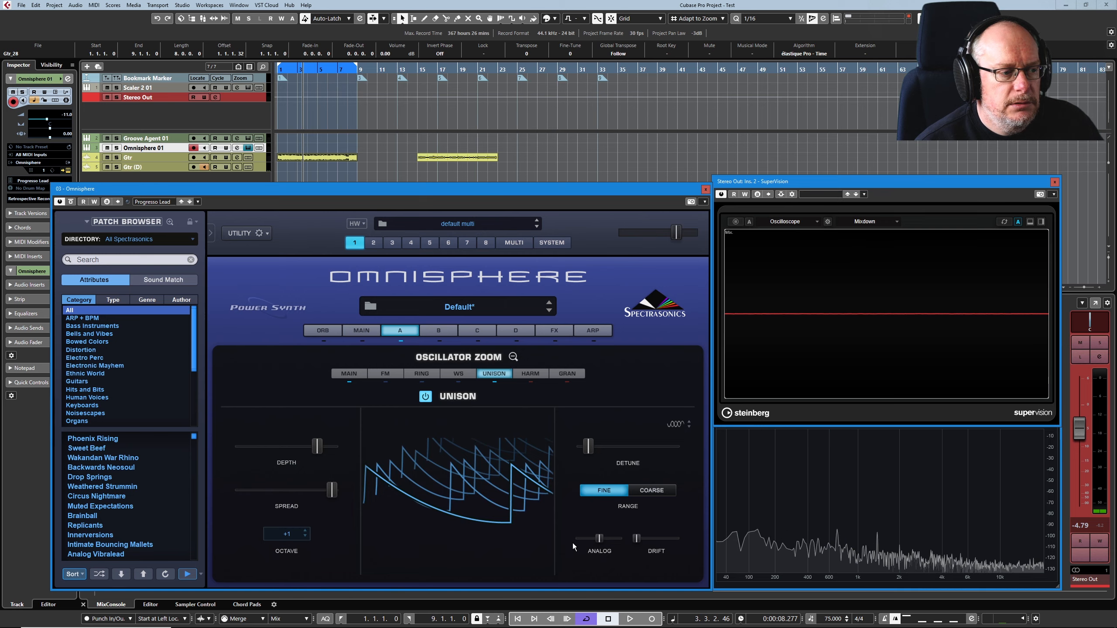
drag(599, 539, 463, 526)
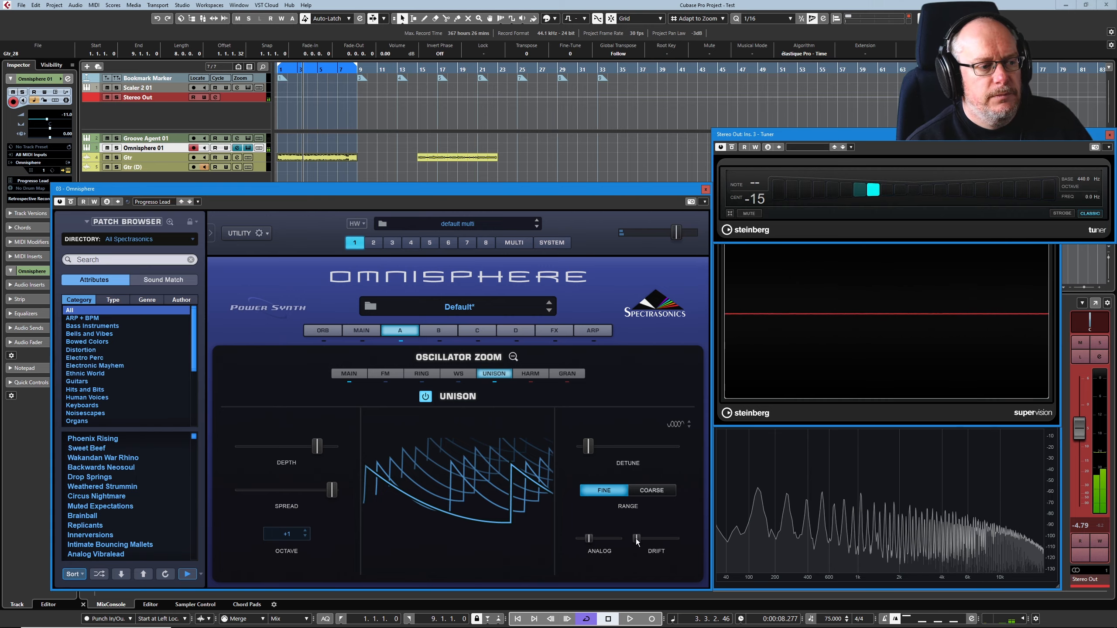
drag(636, 539, 660, 536)
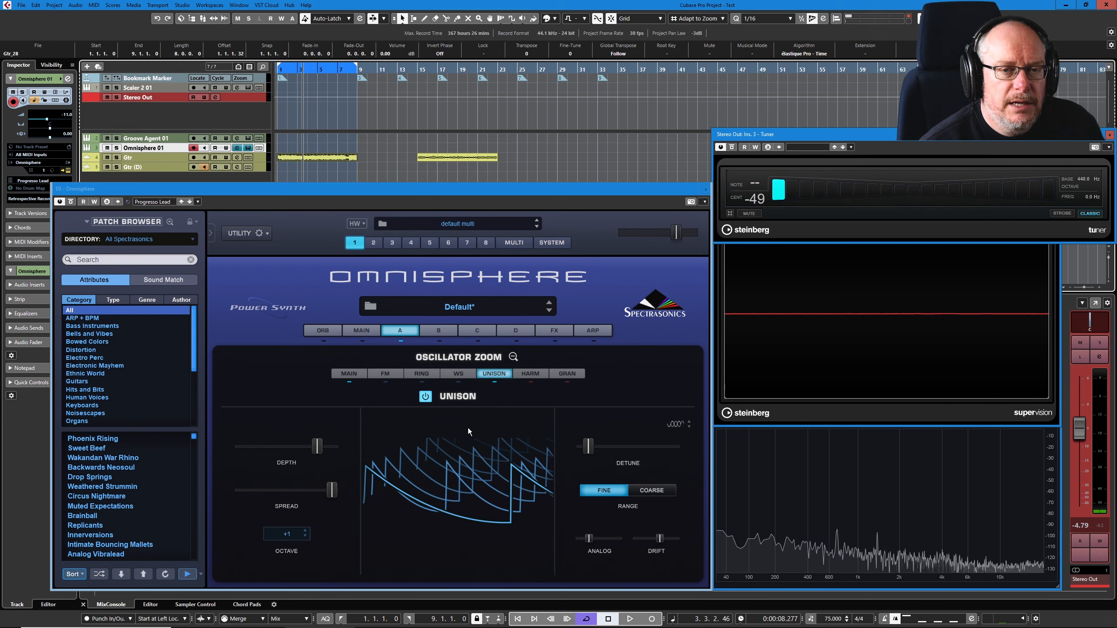
- Switch layer A's oscillator to Sample mode with the Abandoned 2 soundsource and open its unison settings
click(512, 357)
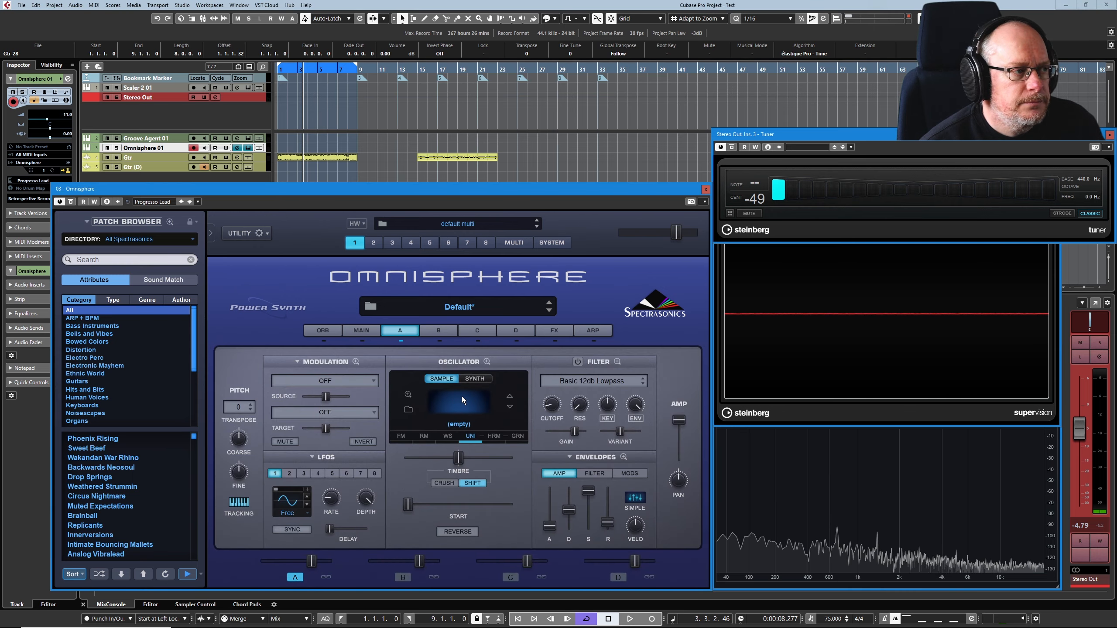
click(461, 397)
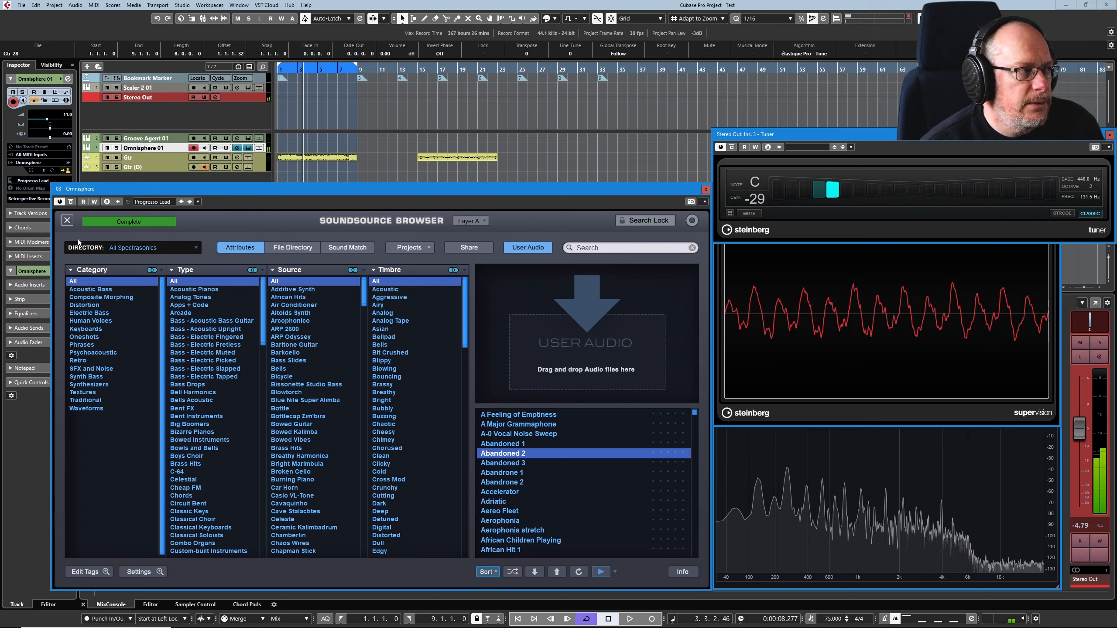
click(67, 220)
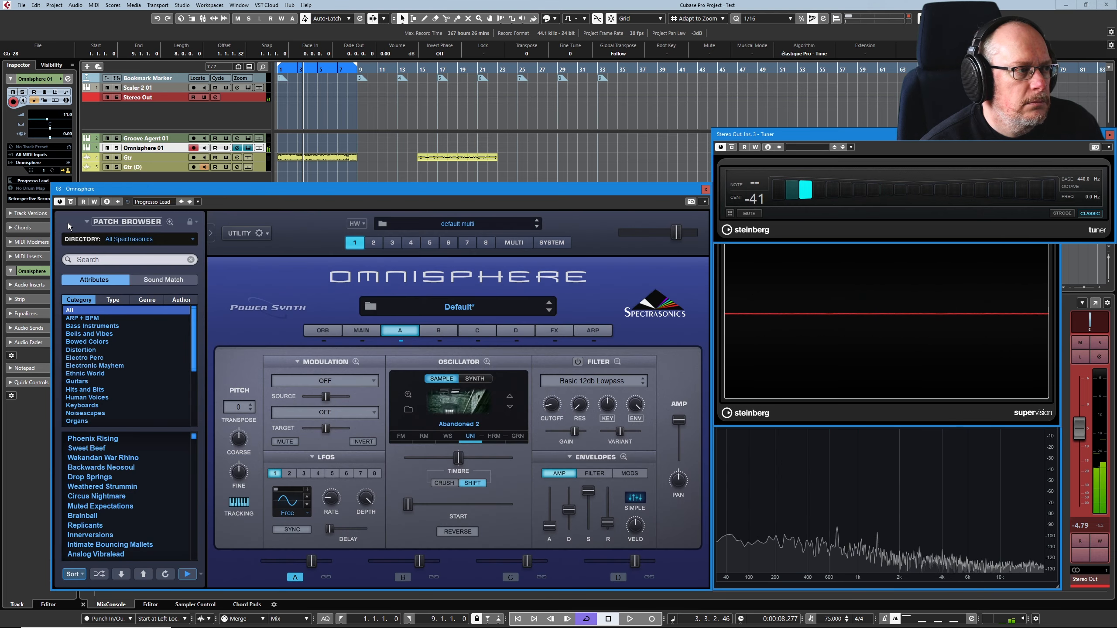
click(473, 437)
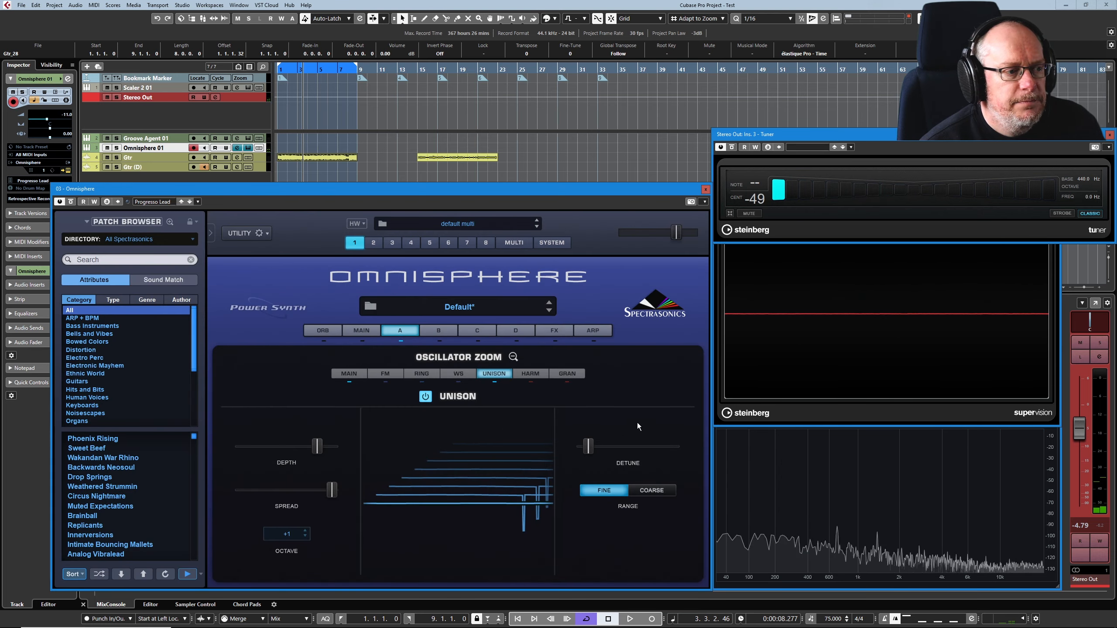